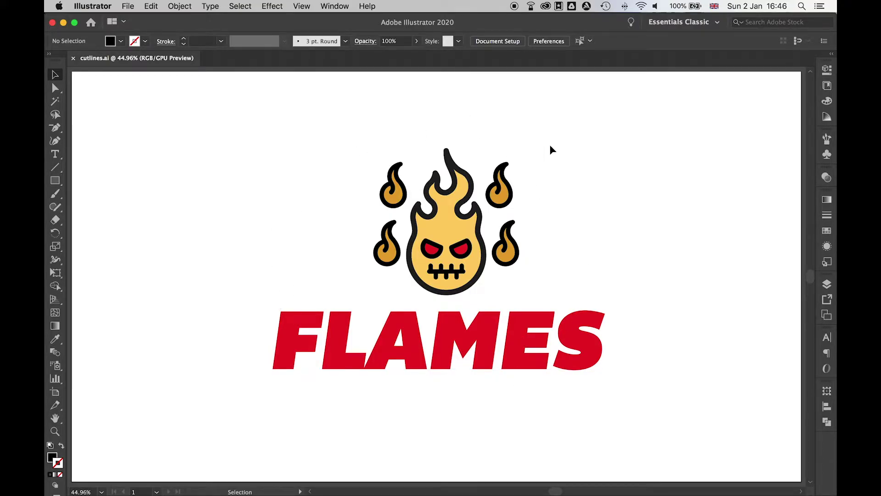
Check the artwork in Outline view, then switch back to Preview
left_click(306, 6)
left_click(311, 30)
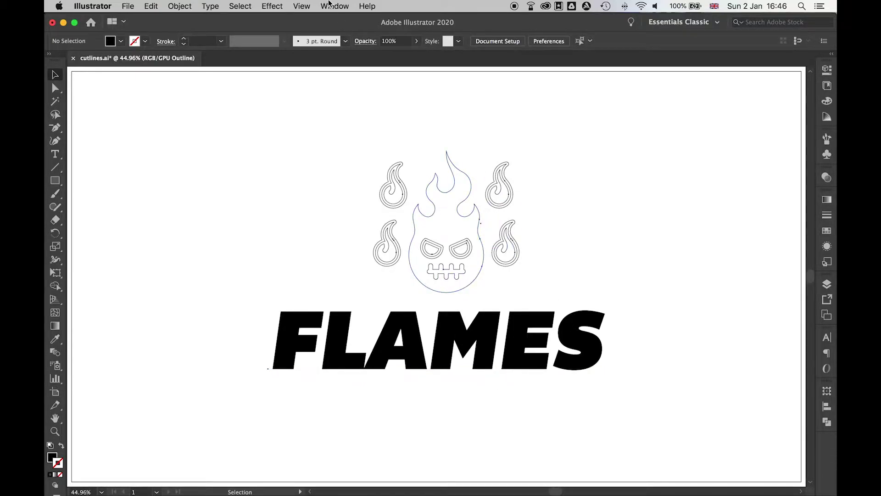
left_click(304, 5)
left_click(309, 30)
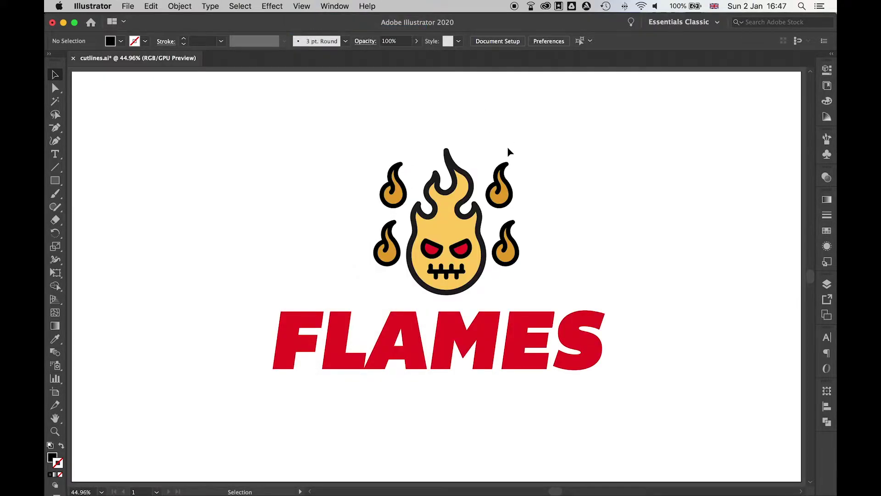
Convert the FLAMES text to outlines
left_click(469, 335)
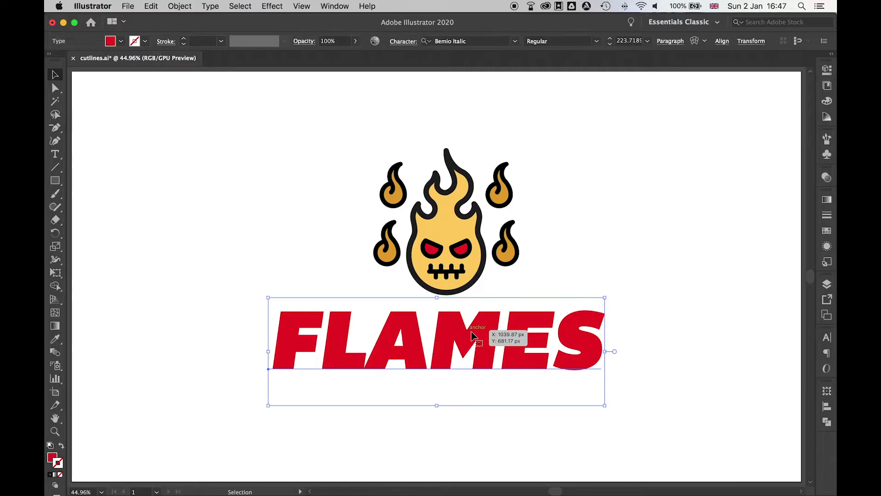
right_click(480, 335)
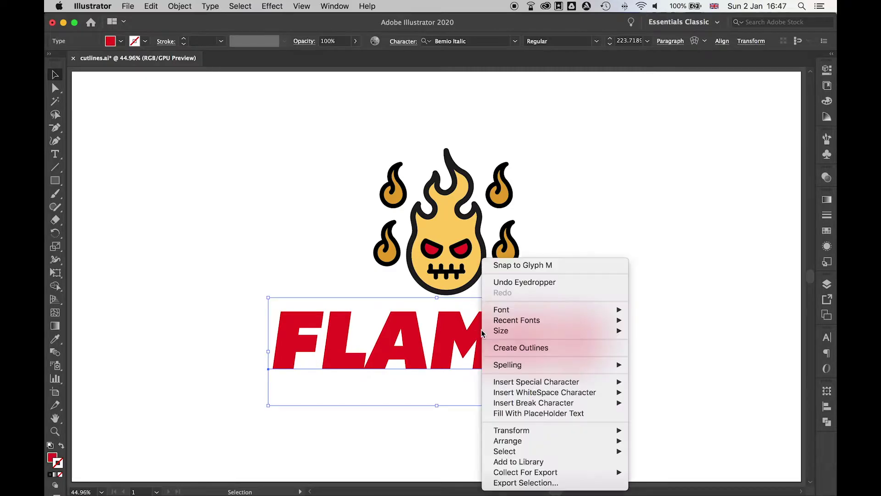
left_click(524, 347)
left_click(585, 258)
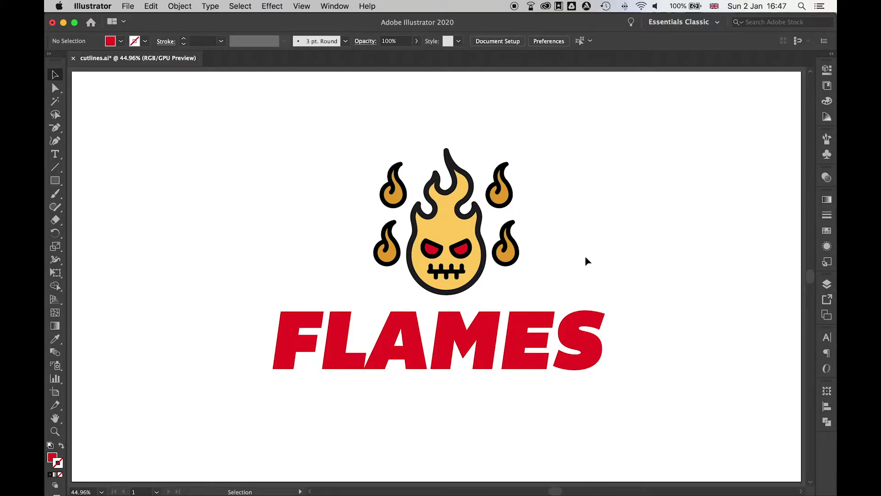
Expand the skull flame's fill and stroke into shapes and ungroup them
left_click(458, 217)
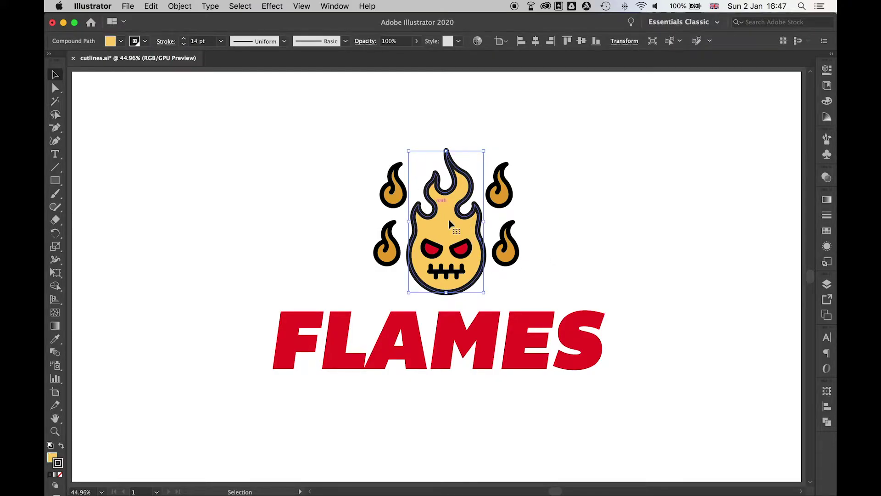
left_click(179, 6)
left_click(202, 128)
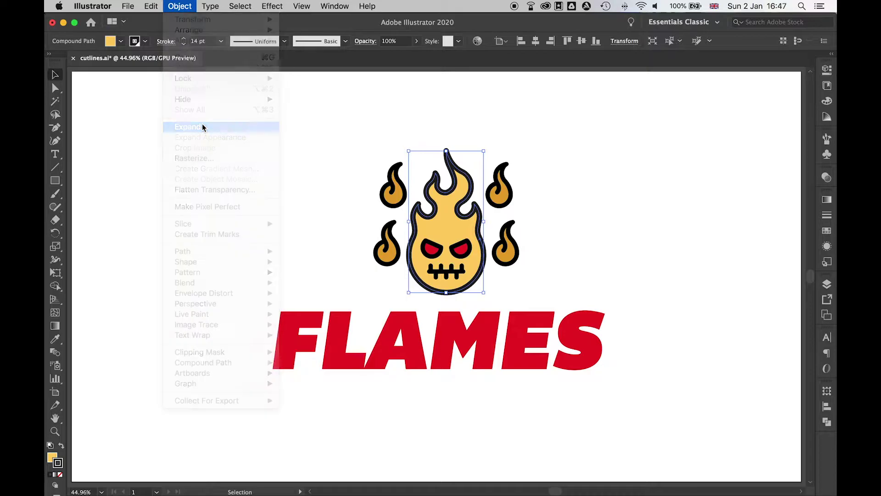
left_click(389, 290)
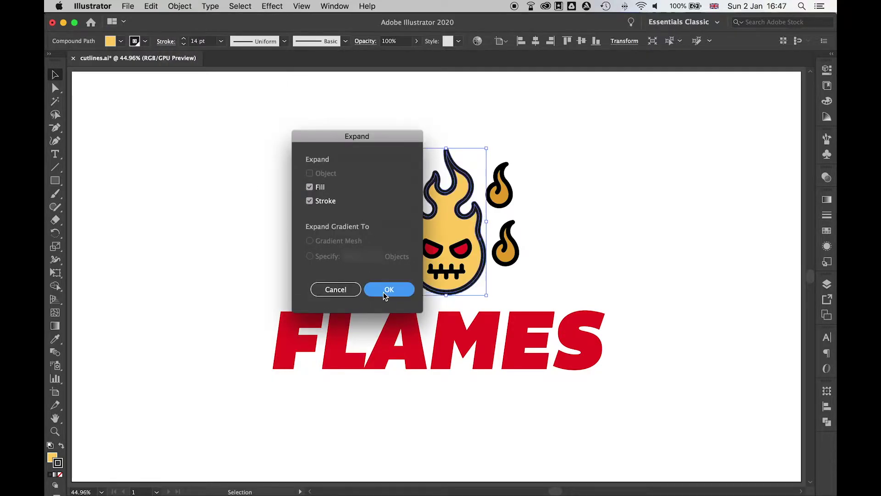
right_click(447, 190)
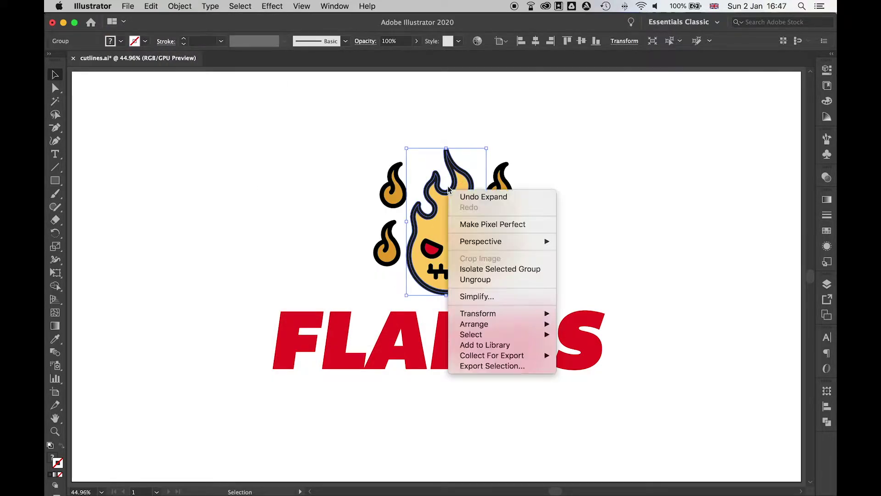
left_click(500, 281)
Pull the outer flame outline aside to inspect it, then undo the move
left_click(622, 216)
left_click_drag(474, 178, 459, 140)
key("super+z")
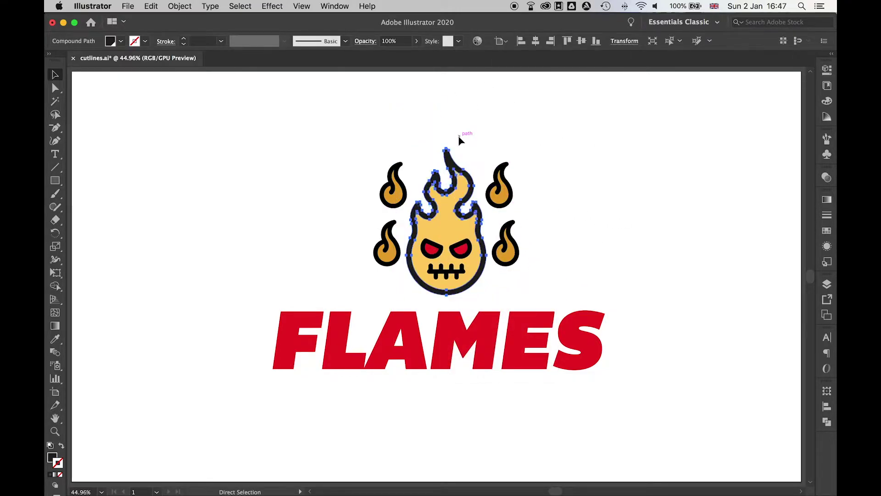
left_click(600, 145)
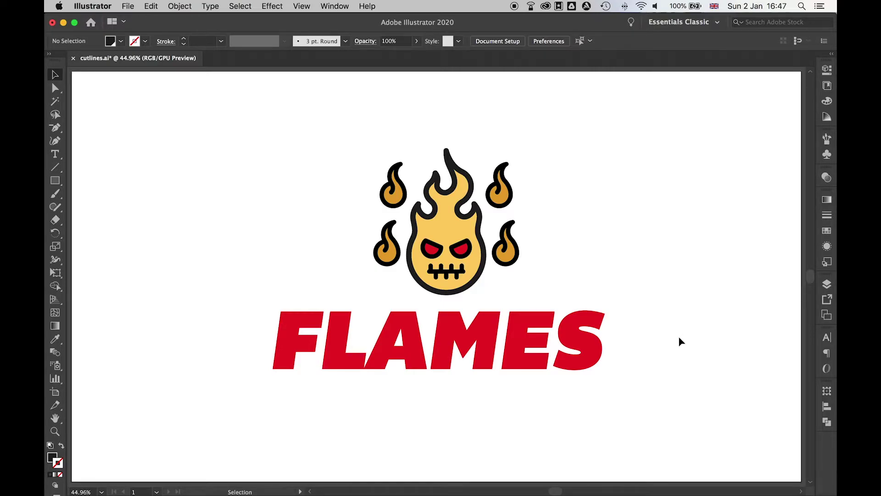
Duplicate Layer 1 from the Layers panel menu
left_click(829, 284)
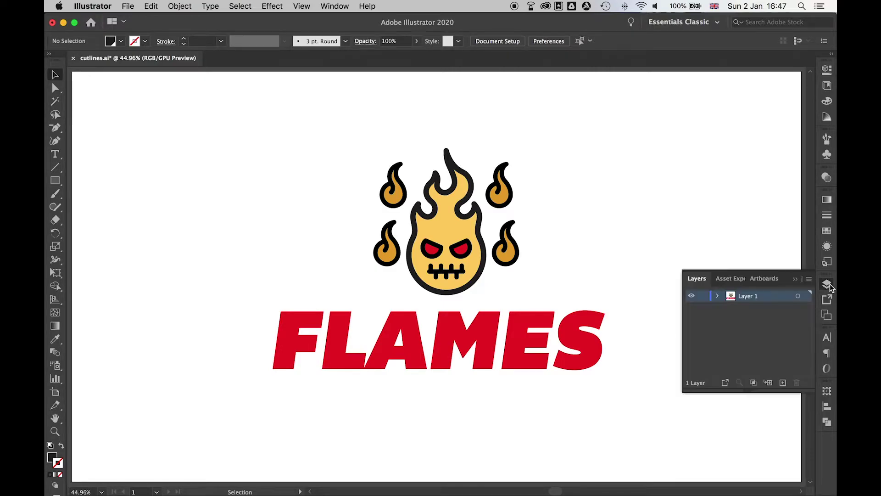
left_click(807, 280)
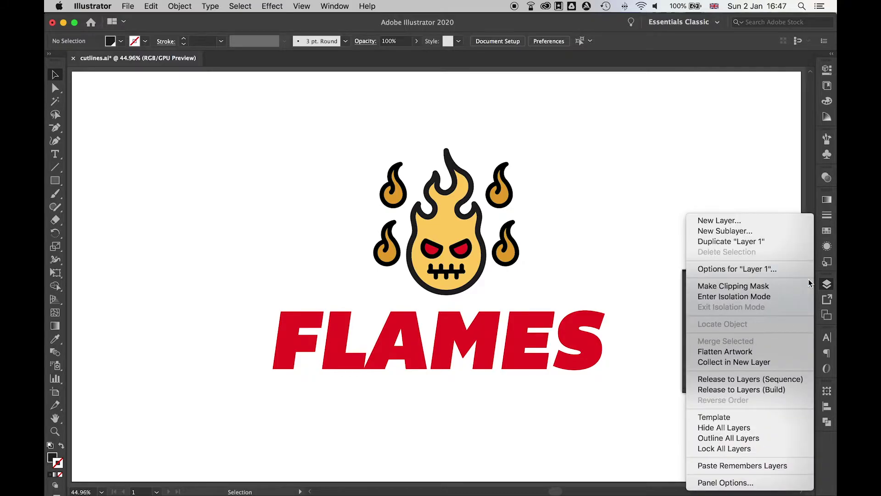
left_click(773, 242)
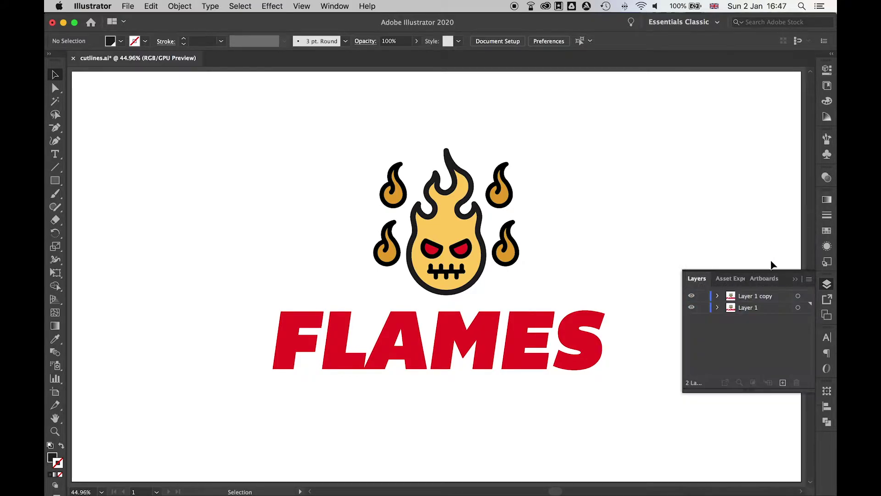
Rename the copy 'cutline', lock Layer 1, and make cutline the active layer
double_click(763, 297)
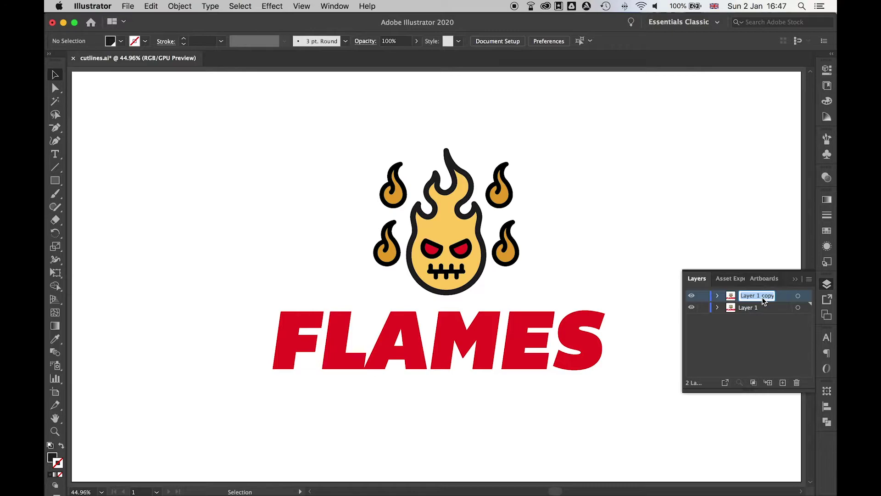
type("cutline")
left_click(703, 310)
left_click(704, 308)
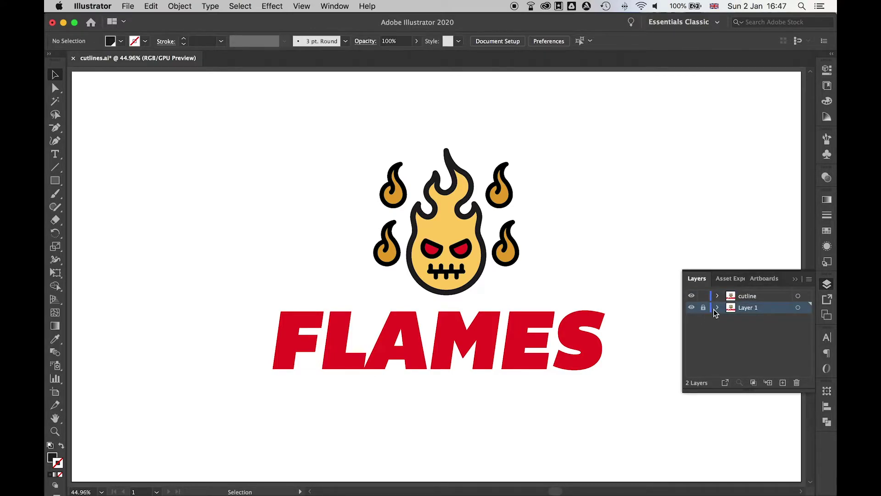
left_click(757, 296)
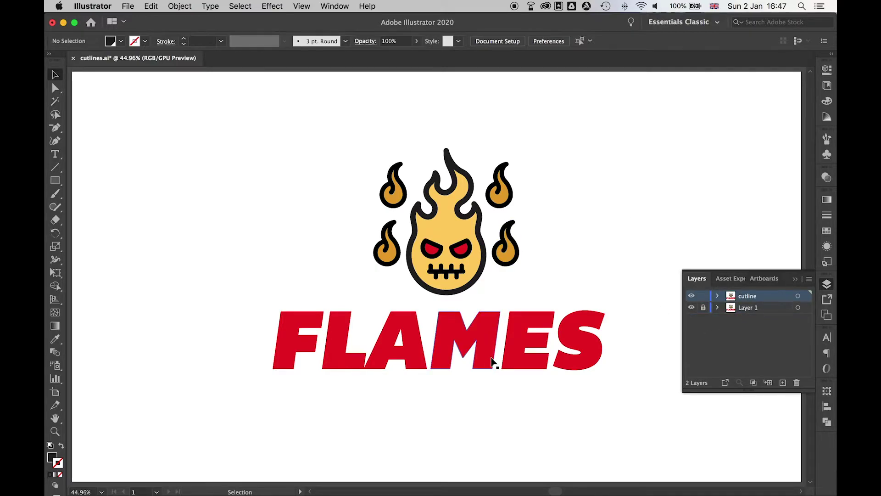
Select the whole logo and FLAMES text and unite them into one silhouette with Pathfinder
left_click(825, 284)
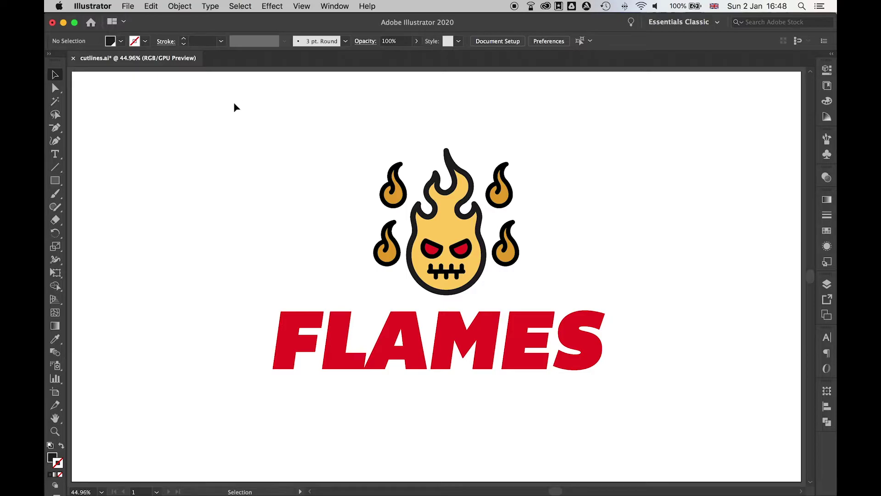
left_click_drag(233, 102, 712, 405)
left_click(827, 422)
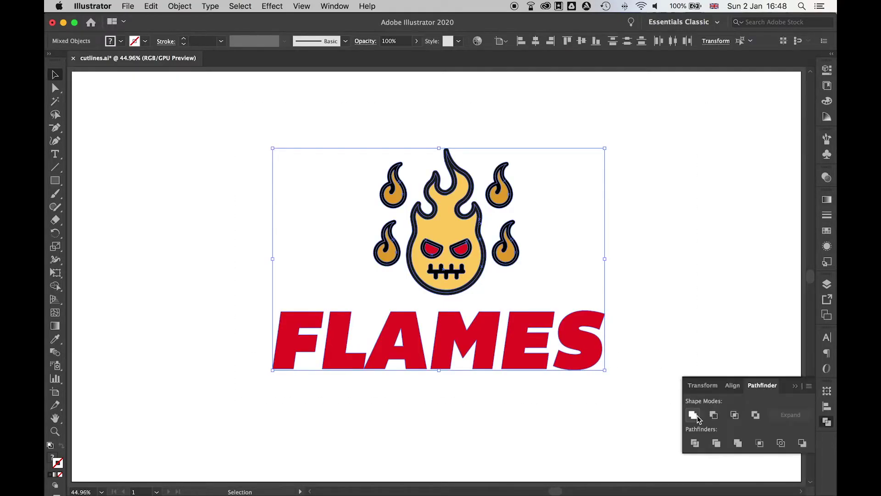
left_click(694, 415)
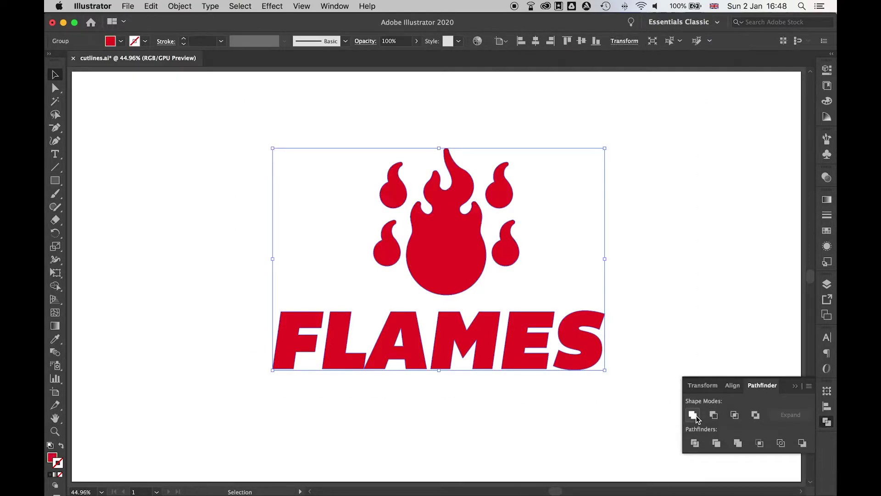
left_click(827, 423)
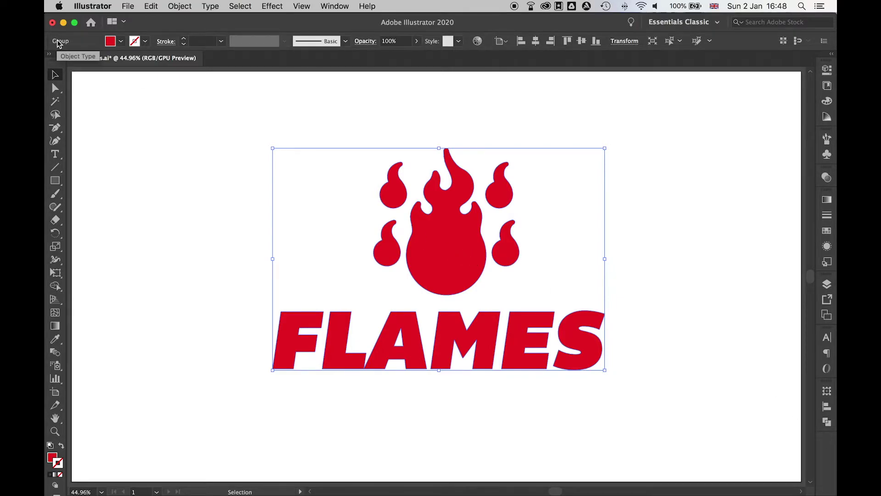
Make the logo artwork a compound path via Object > Compound Path > Make
left_click(180, 6)
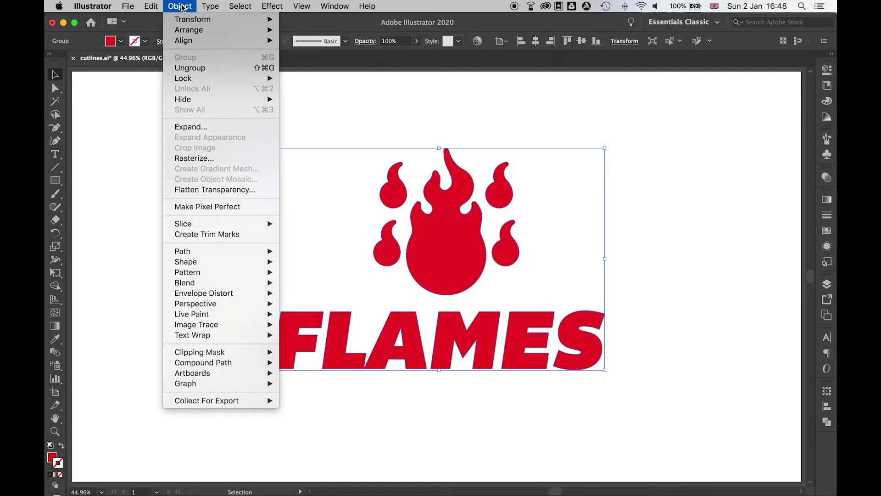
mouse_move(229, 362)
left_click(300, 362)
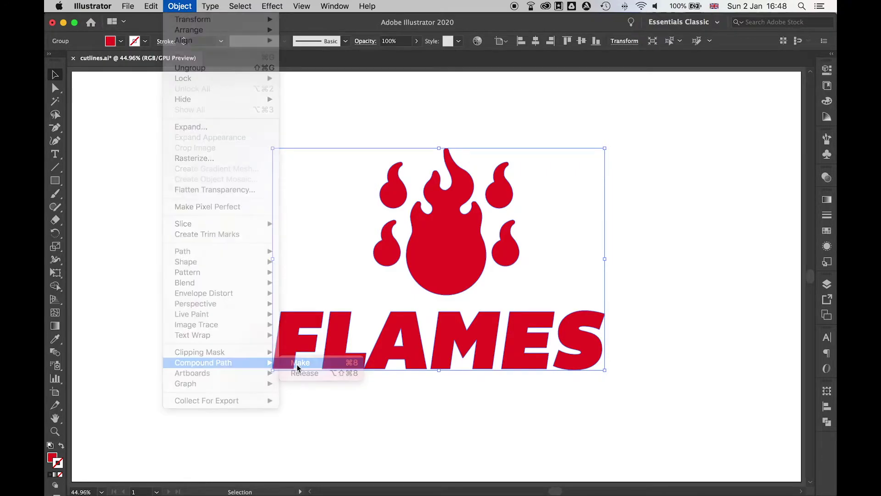
left_click(179, 6)
mouse_move(205, 255)
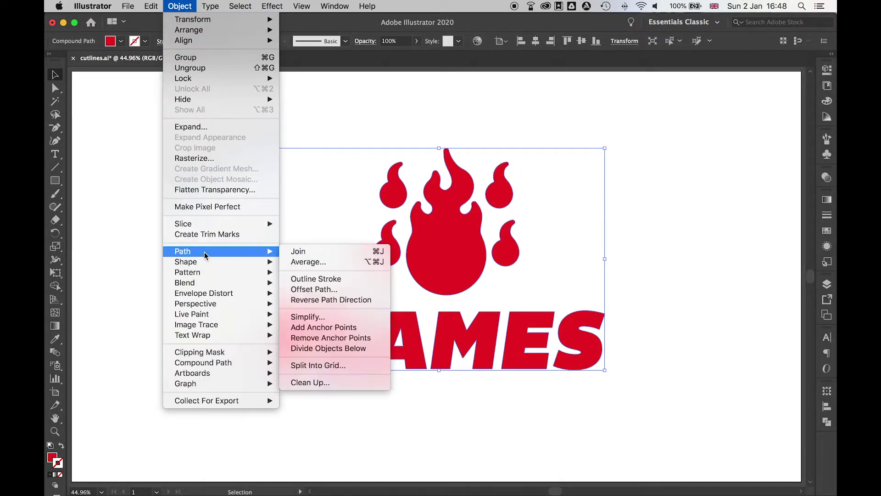
Apply an Offset Path of 22 px with Miter joins, checking the preview
left_click(337, 289)
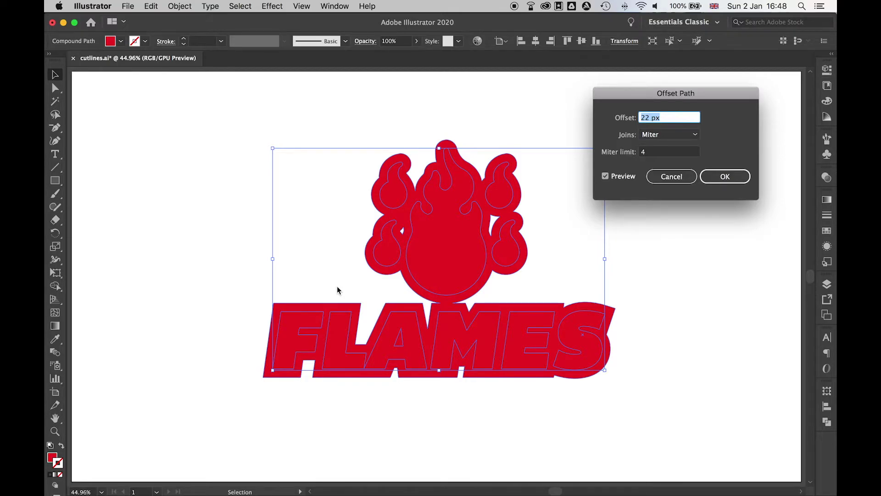
left_click(672, 119)
key("super+a")
type("22")
left_click(606, 177)
left_click(606, 177)
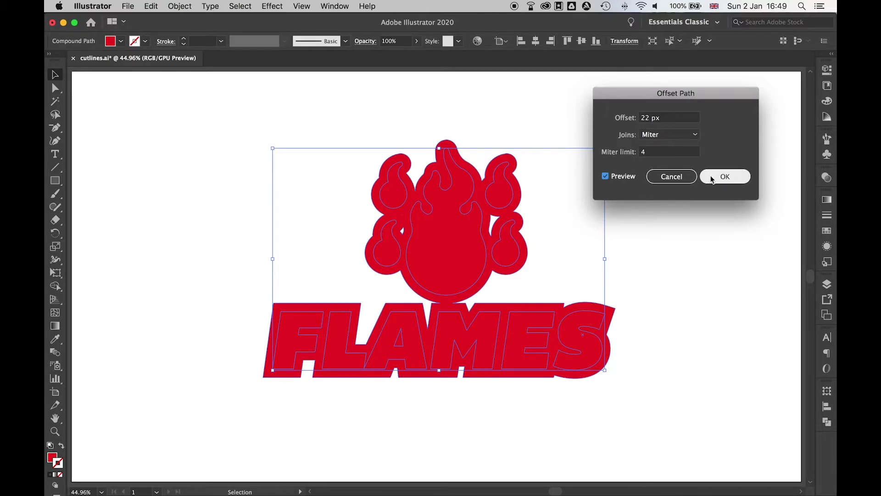
left_click(725, 178)
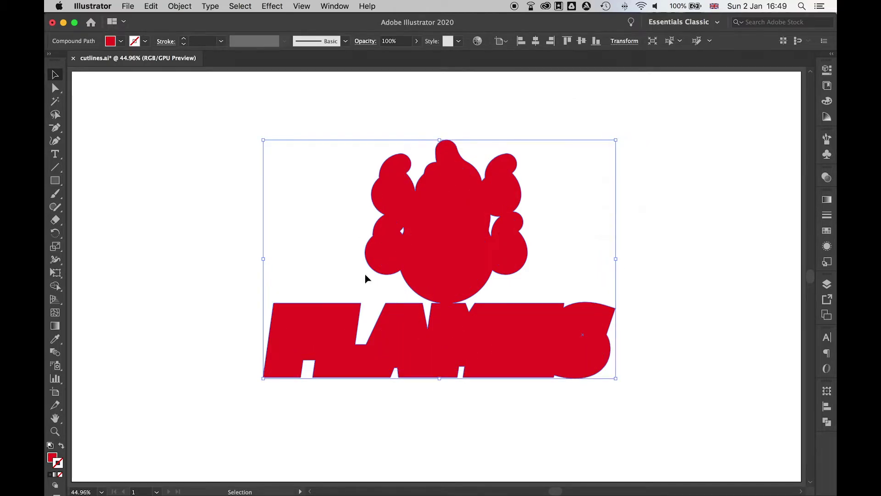
Swap the offset shape's fill and stroke, confirm 1 pt weight, and make the stroke black
left_click(489, 199)
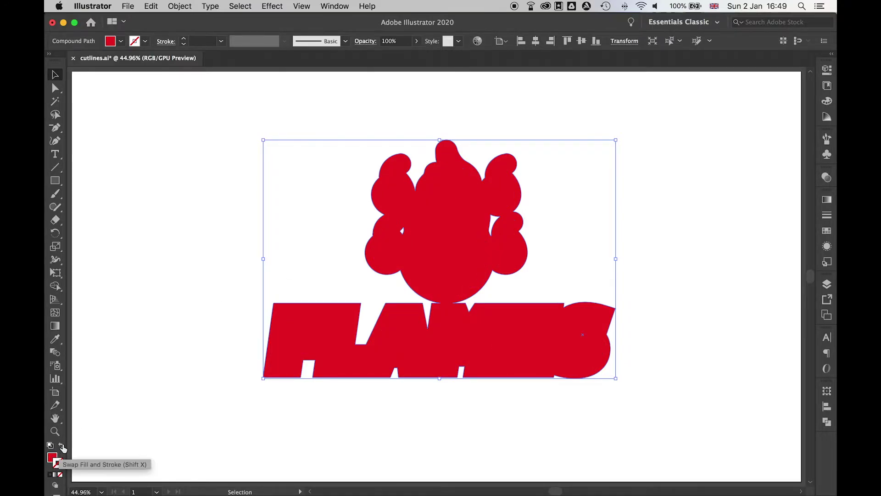
left_click(62, 447)
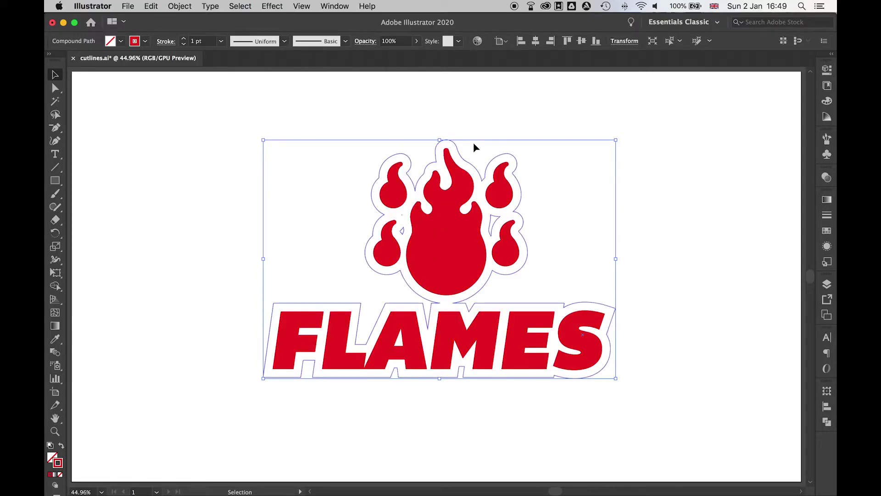
left_click(825, 218)
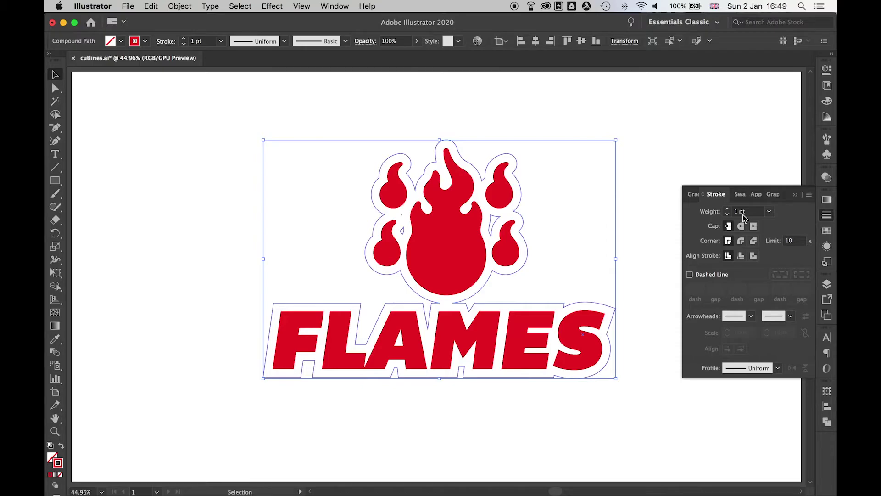
left_click(826, 230)
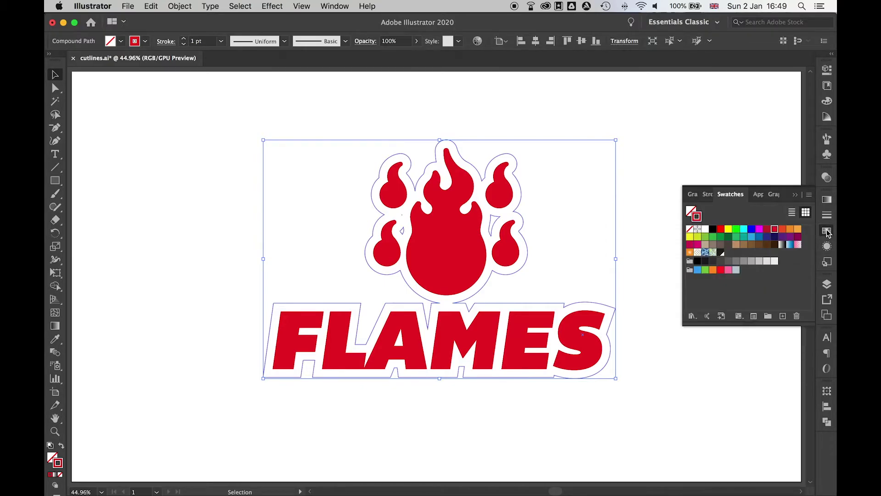
left_click(720, 254)
left_click(523, 156)
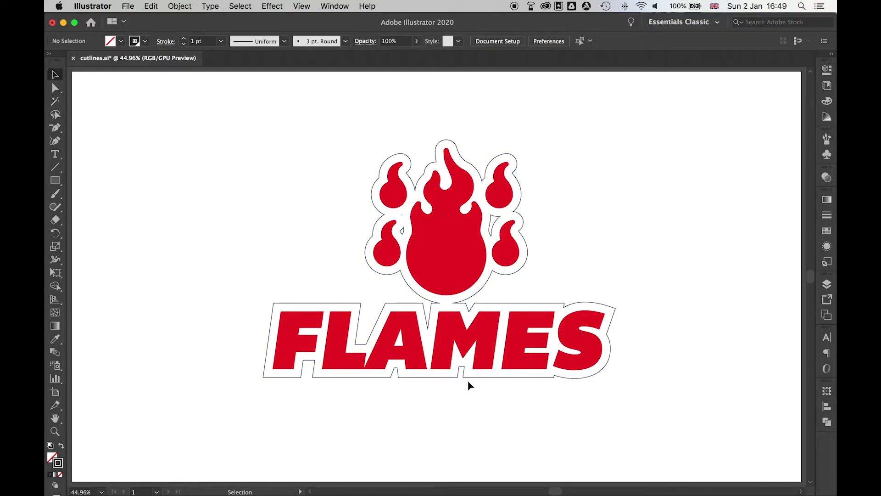
Delete the notch anchor points beneath the F, A and M with the Delete Anchor Point Tool
left_click(55, 128)
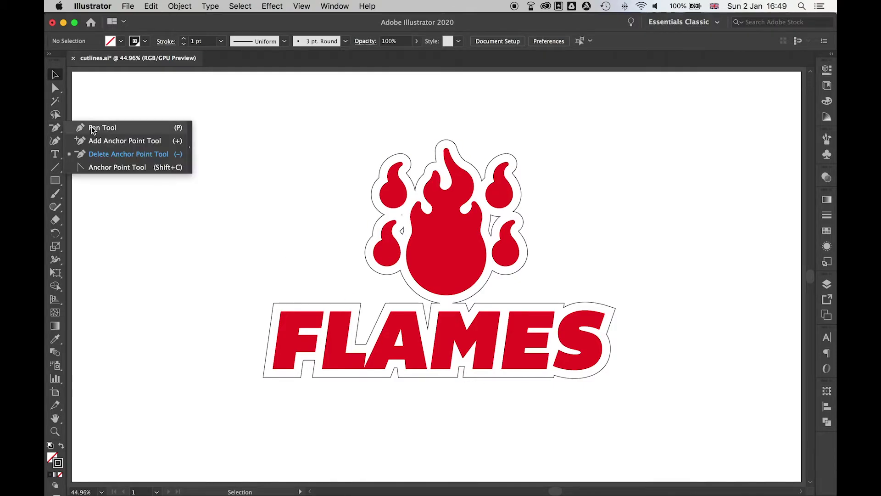
left_click(93, 155)
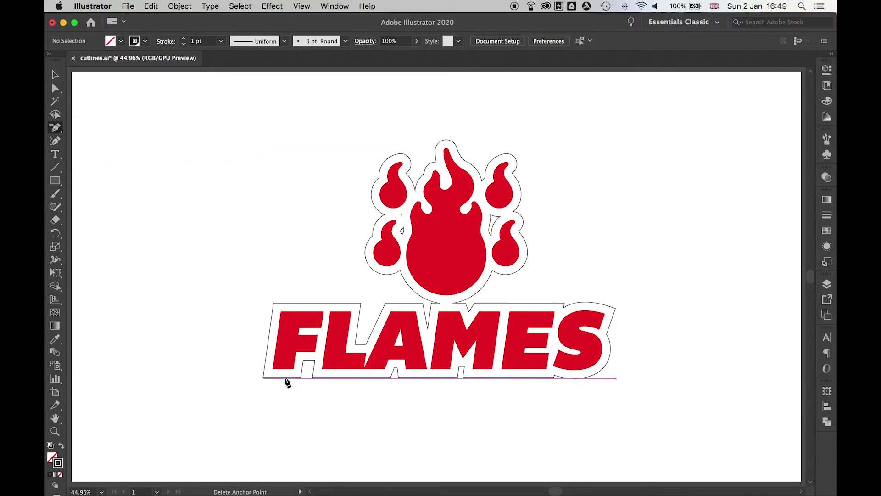
left_click(304, 362)
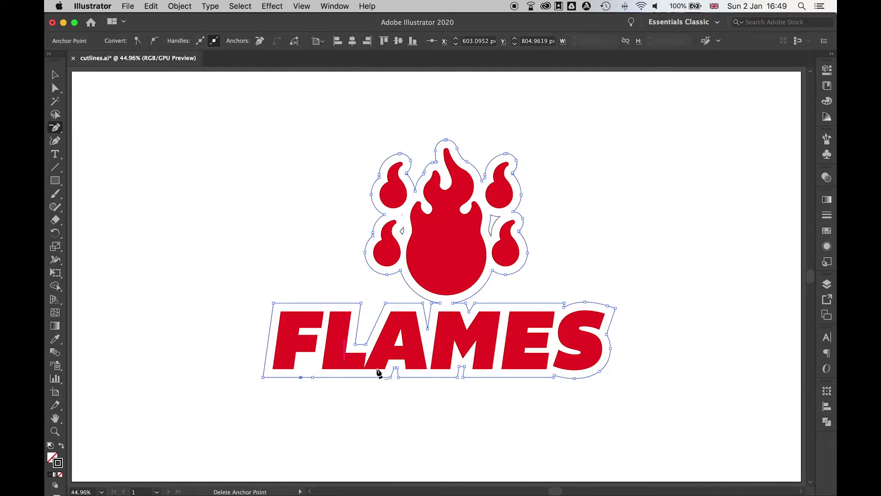
left_click(394, 368)
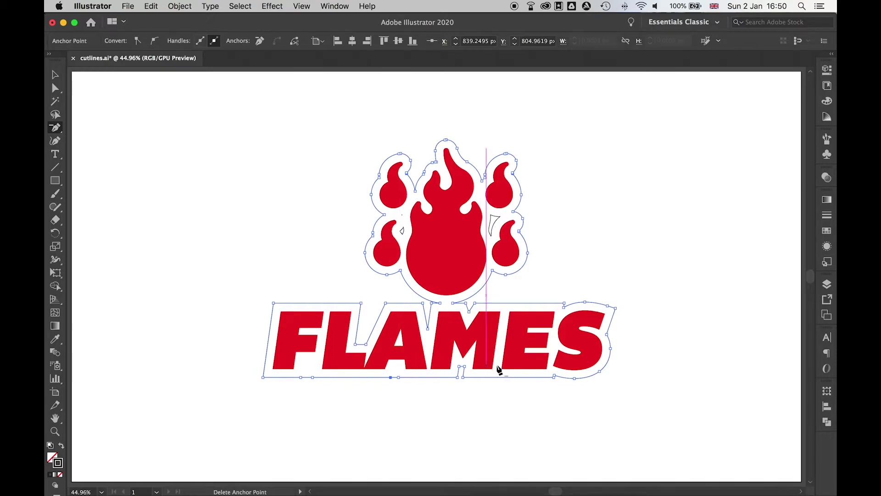
left_click(463, 366)
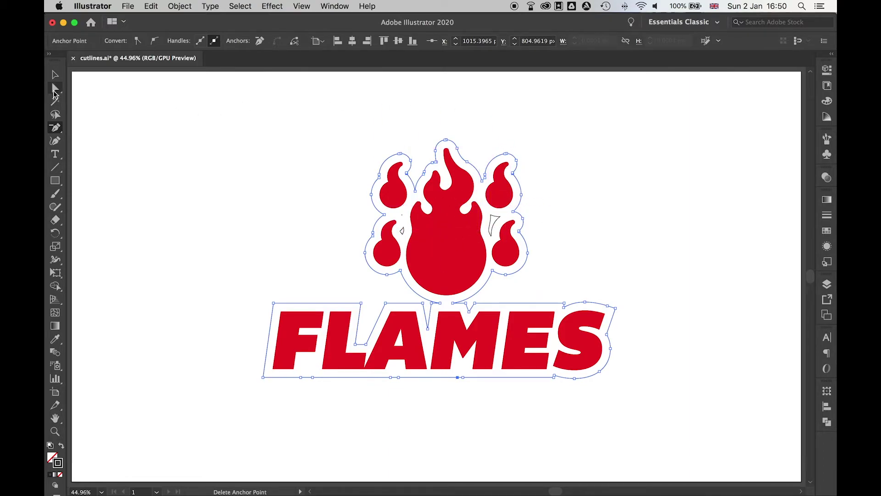
left_click(55, 89)
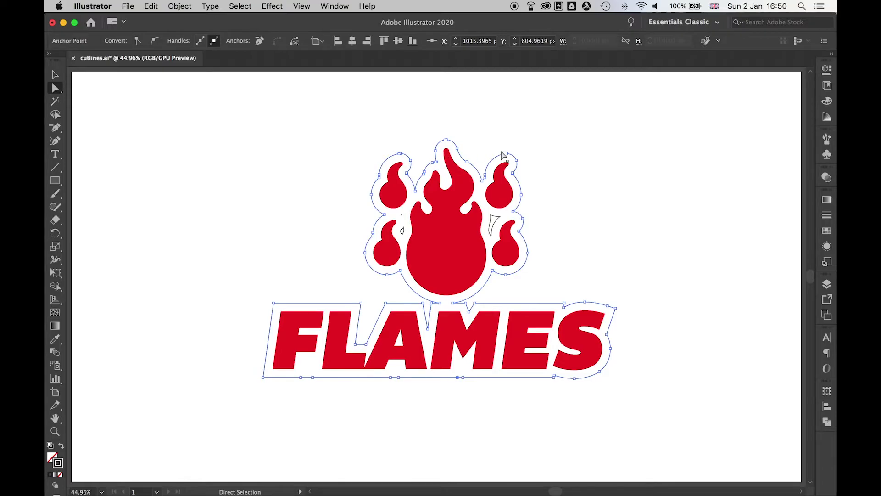
Delete the stray anchor point and small sliver shape in the flame area, then fit the artboard
key("super+equal")
key("super+equal")
key("super+equal")
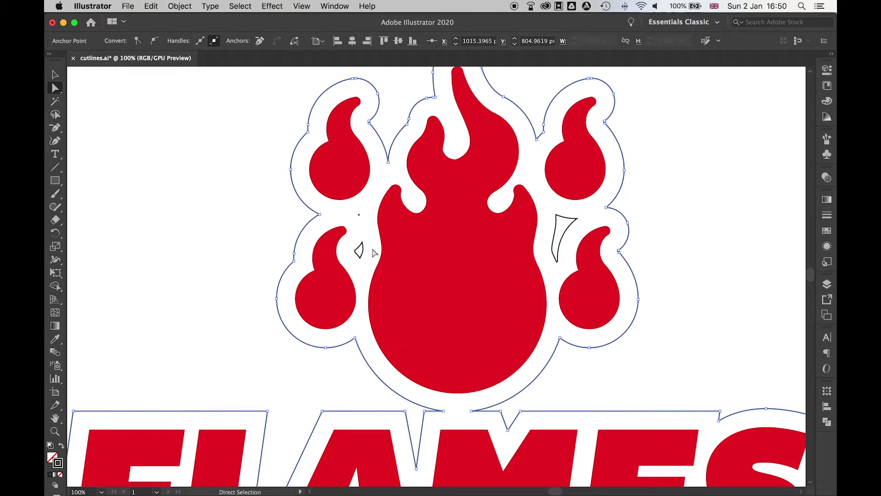
left_click(359, 214)
left_click(359, 215)
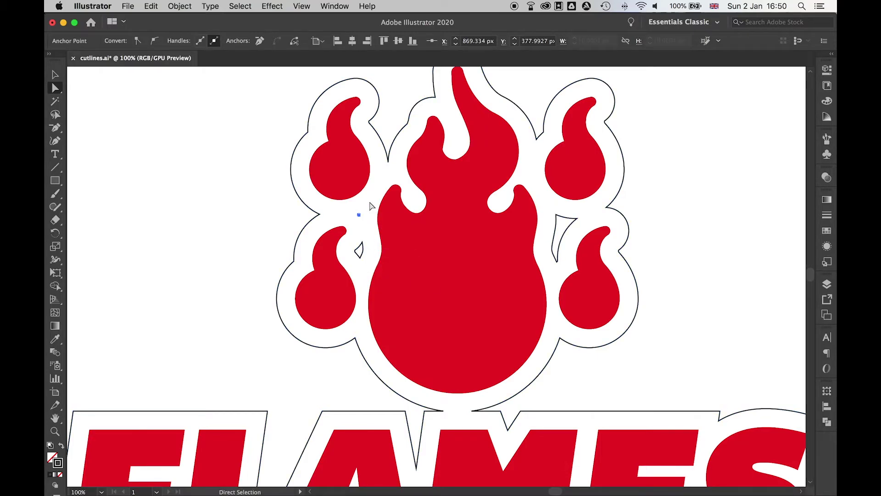
key("Delete")
left_click(362, 245)
key("Delete")
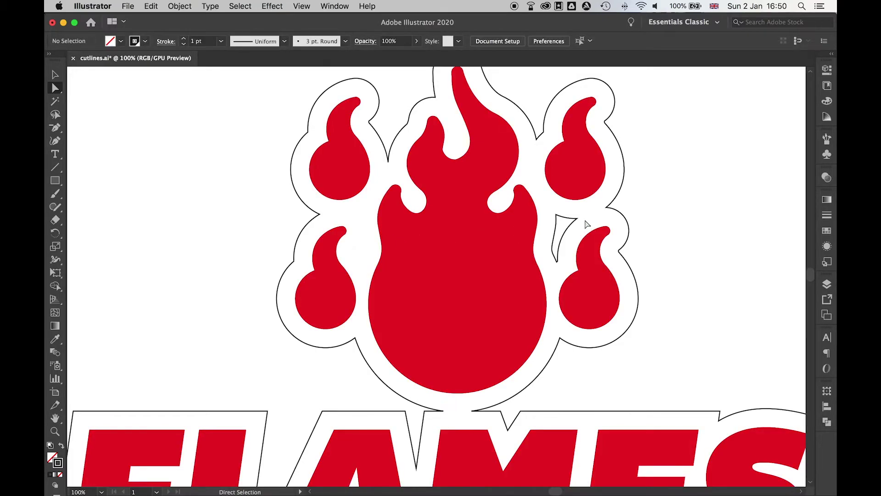
left_click(576, 219)
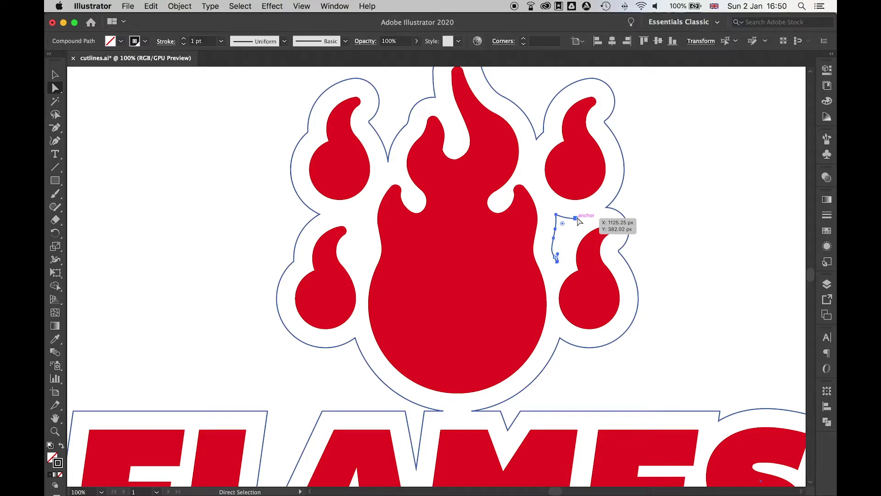
key("super+shift+a")
key("super+0")
key("v")
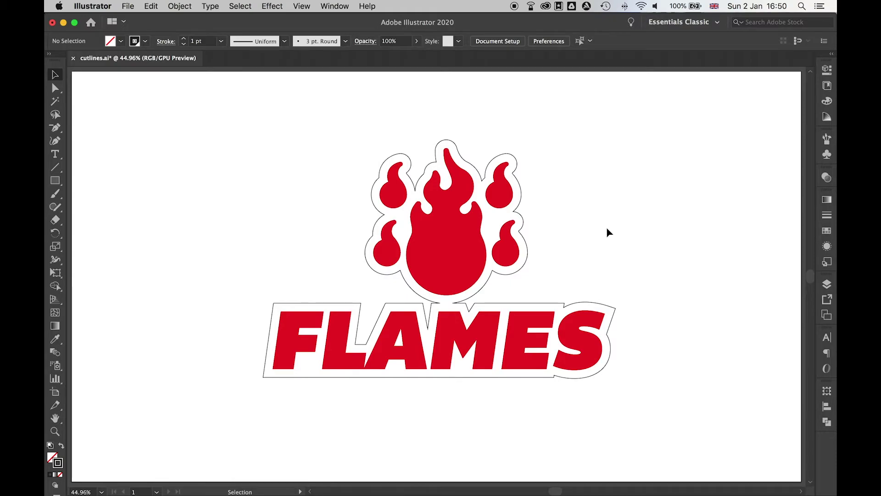
Drag the cut outline aside to inspect its anchor points, then undo the move
left_click_drag(517, 212, 591, 189)
key("a")
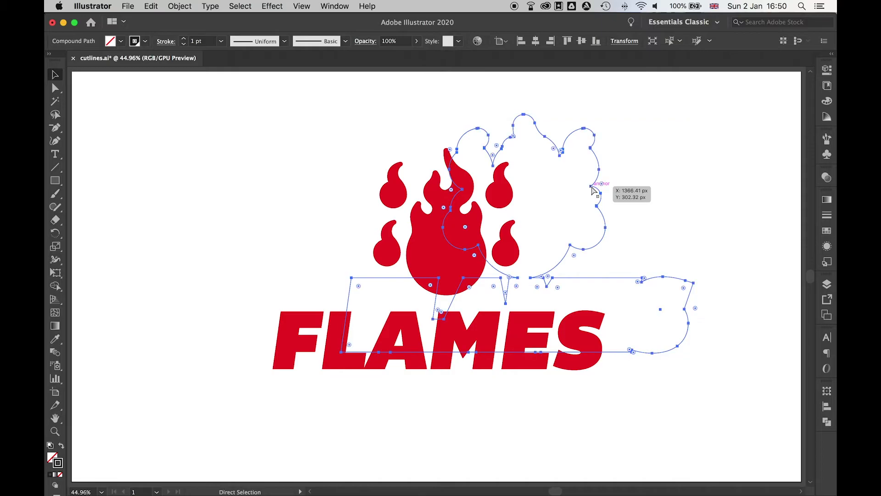
key("super+z")
key("v")
left_click(591, 190)
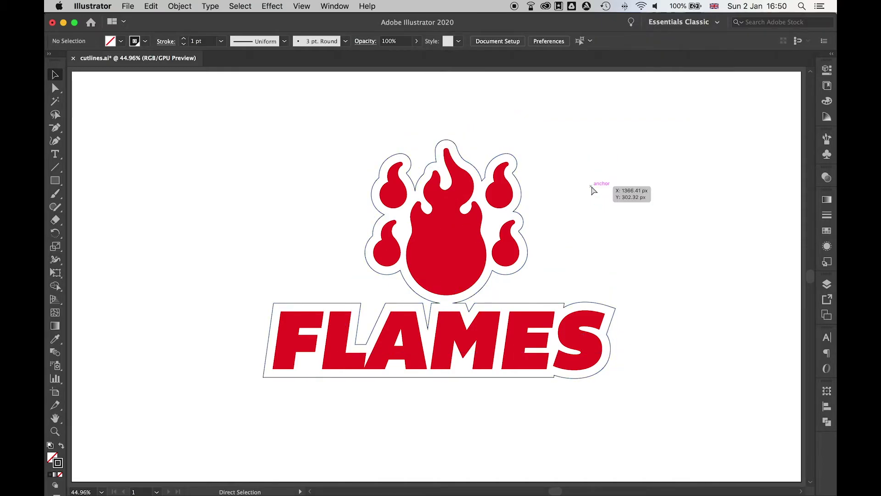
Select the Pen Tool and zoom in close on the gap between flame and lettering outlines
key("super+1")
key("v")
scroll(226, 175, "down", 1)
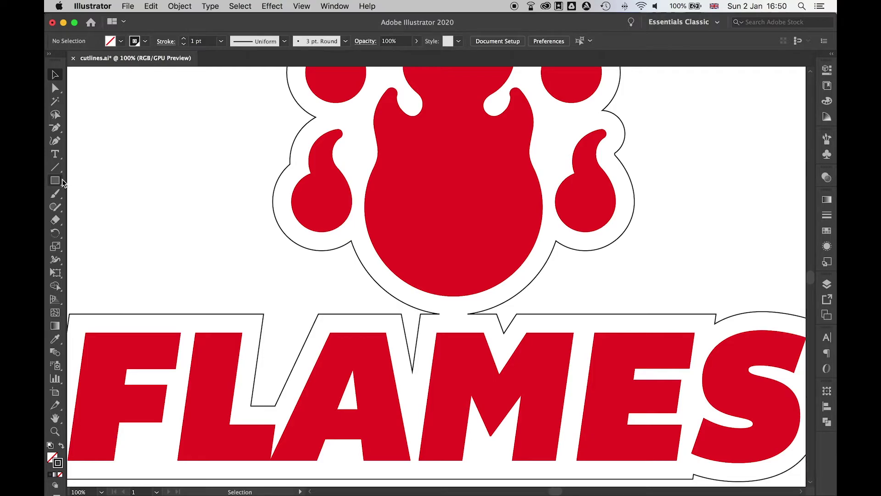
left_click(58, 131)
left_click(90, 129)
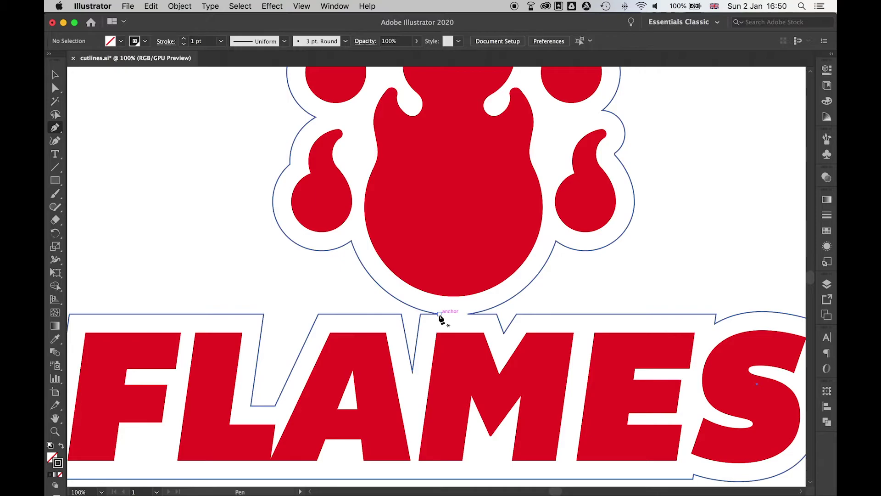
key("super+equal")
scroll(454, 303, "down", 3)
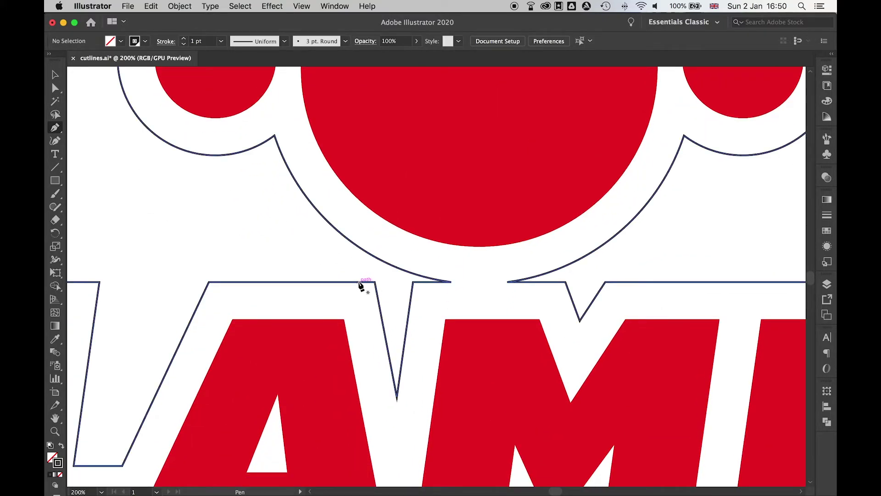
left_click(302, 6)
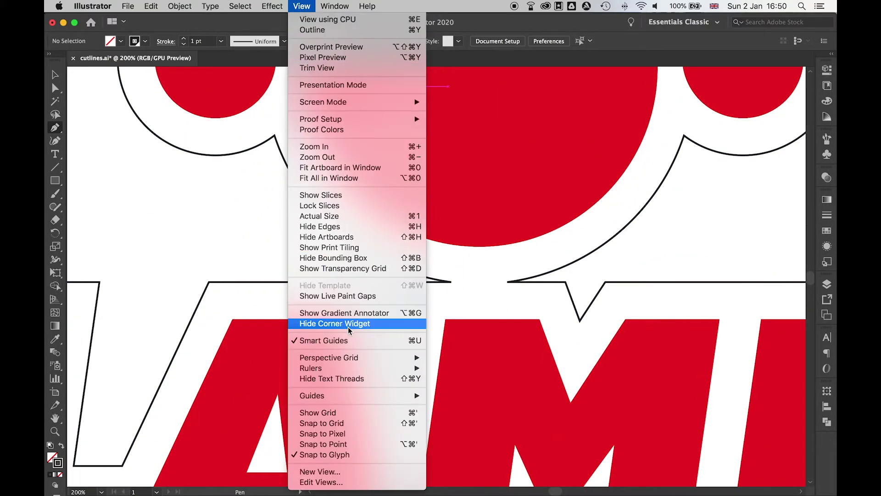
left_click(307, 5)
Draw a closed Pen shape covering the downward spike left of the gap
left_click(354, 282)
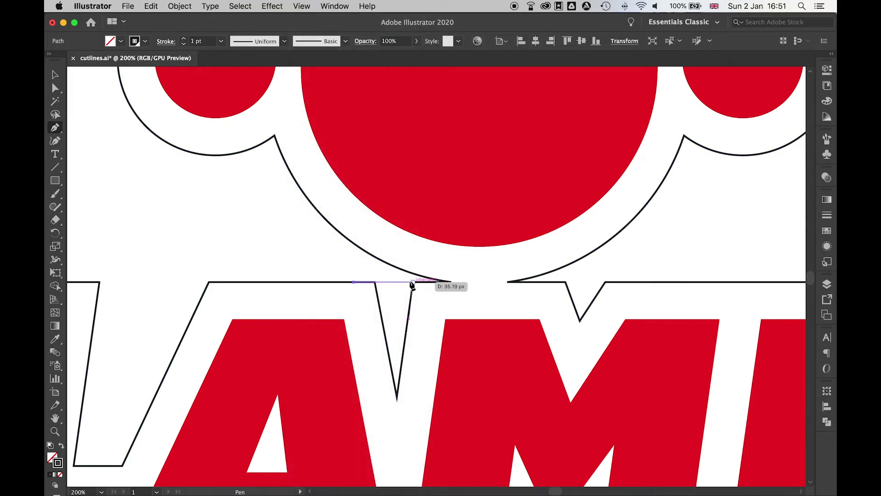
left_click(413, 281)
left_click(413, 255)
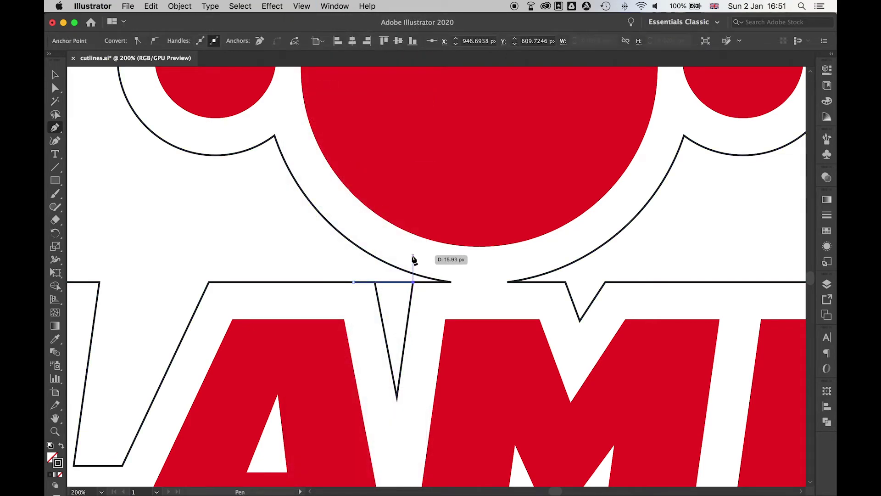
left_click(474, 260)
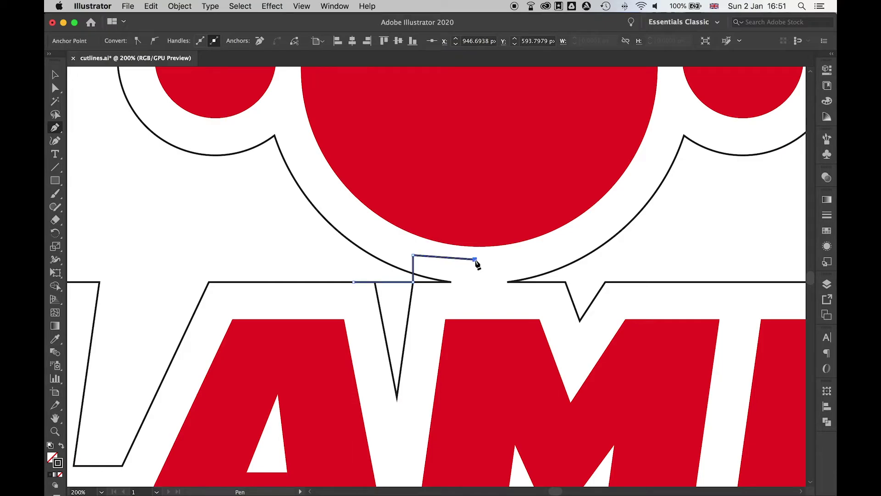
left_click(472, 295)
left_click(435, 307)
left_click(409, 432)
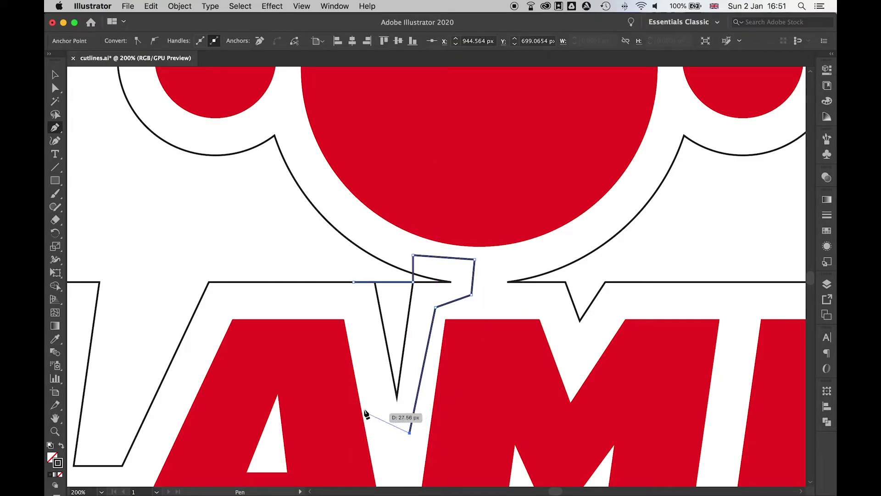
left_click(372, 400)
left_click(353, 283)
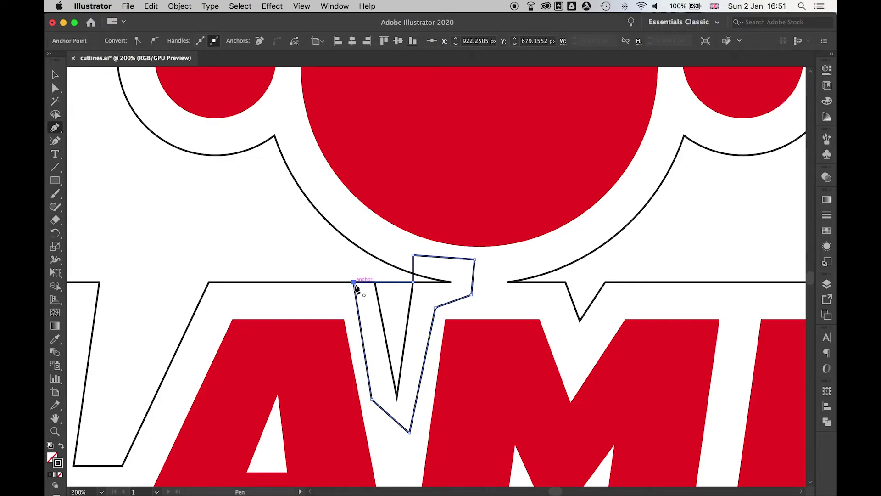
Select all and apply Pathfinder Minus Front to subtract the shape from the cut outline
left_click(55, 77)
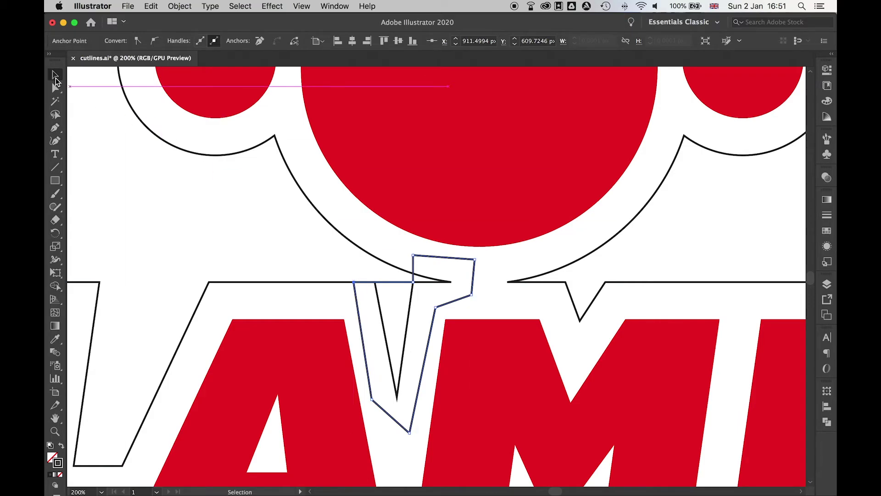
left_click(321, 284, "shift")
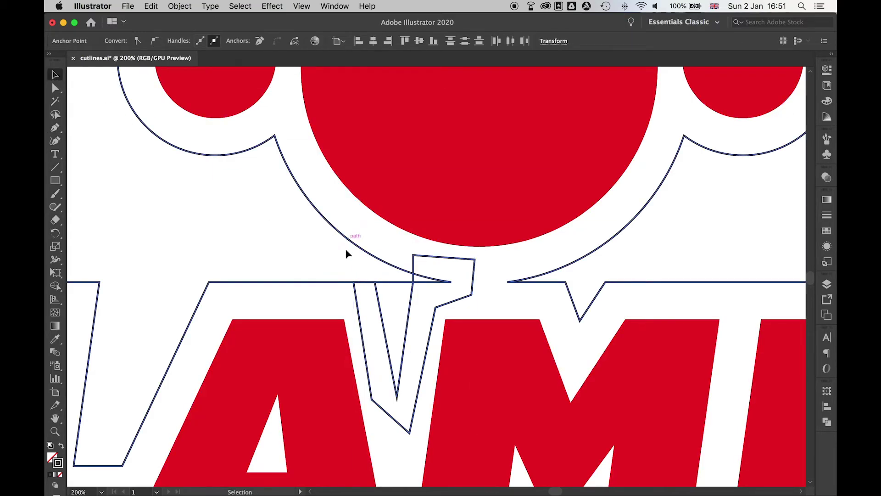
key("super+a")
left_click(828, 422)
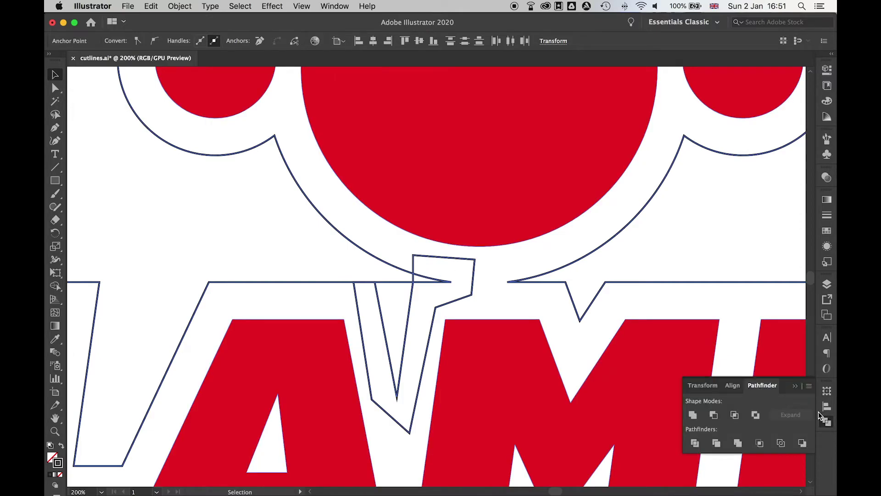
left_click(713, 415)
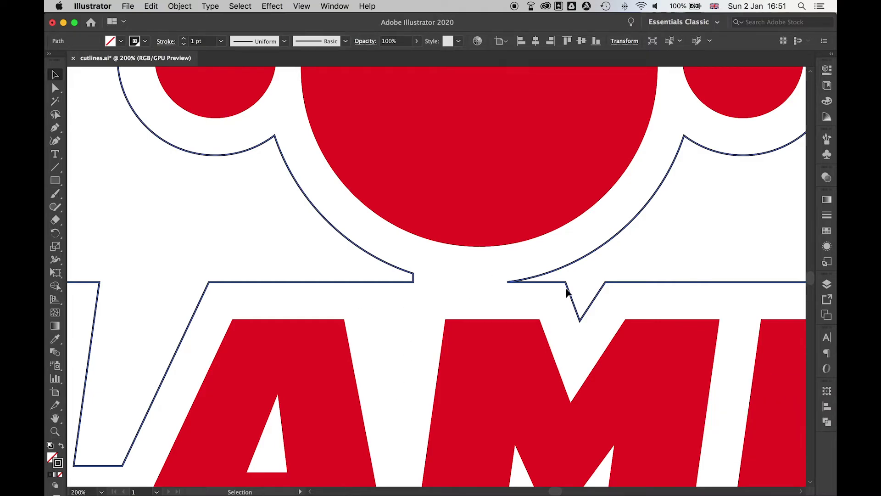
Draw a small rectangle covering the curve end on the gap's right side
left_click(56, 180)
left_click(56, 180)
mouse_move(565, 282)
left_mouse_down()
mouse_move(542, 255)
mouse_move(493, 255)
left_mouse_up()
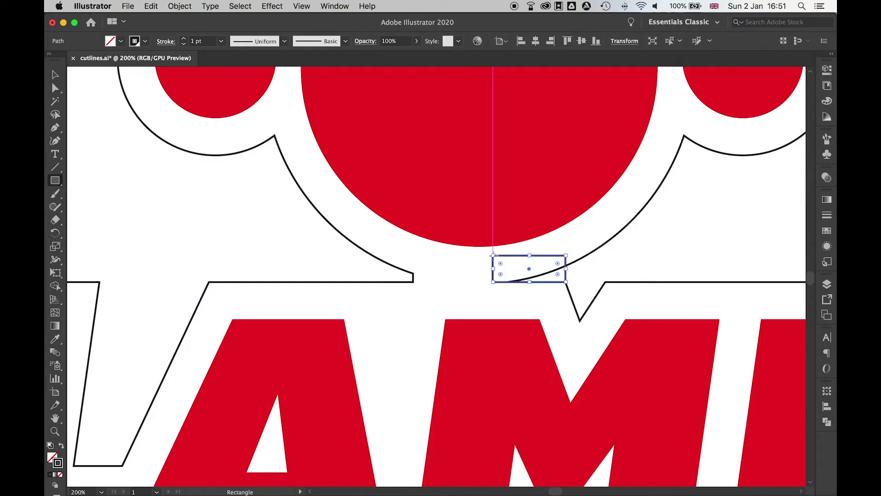
left_click_drag(530, 281, 531, 291)
Select all, unite the rectangle into the cut outline with Pathfinder, and fit the logo in view
key("v")
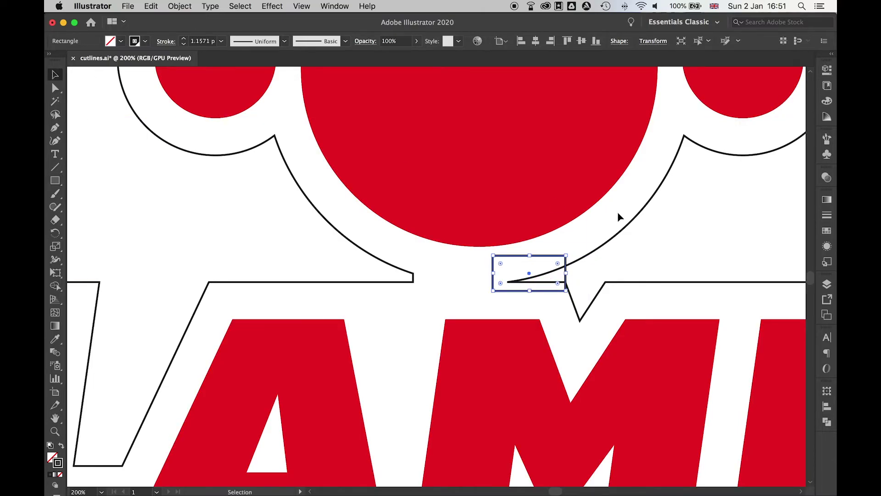
key("super+a")
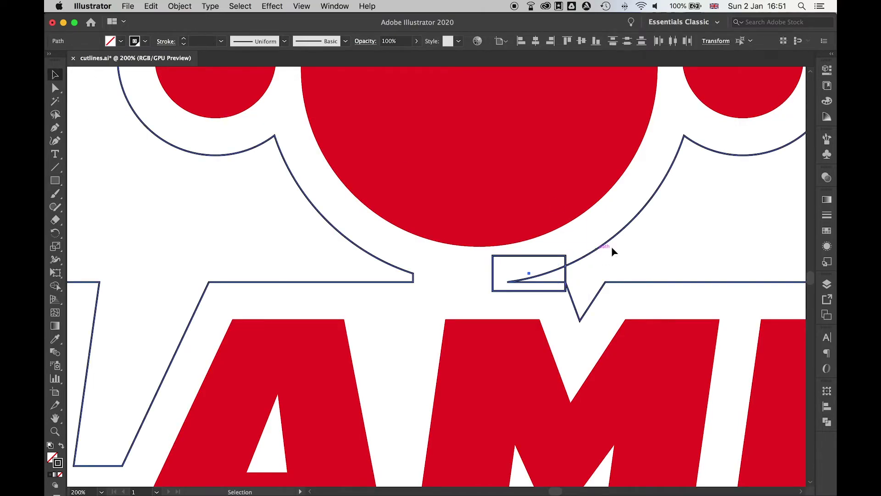
left_click(827, 421)
left_click(694, 418)
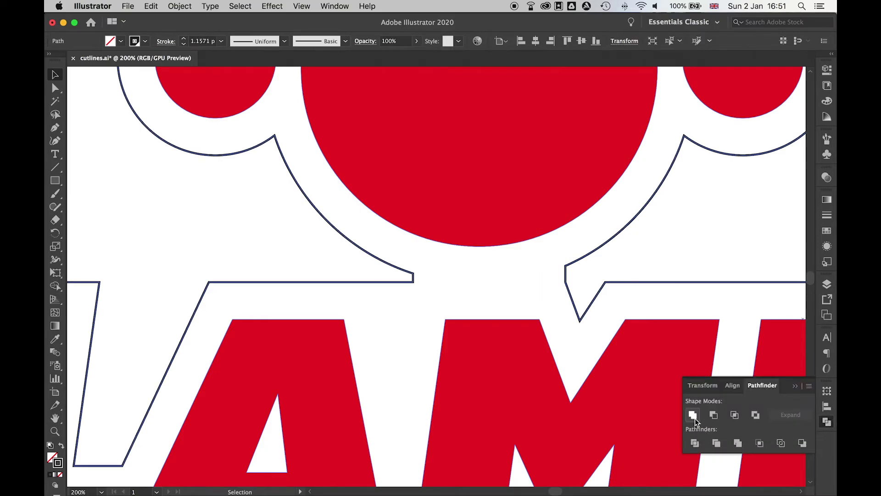
left_click(827, 421)
left_click(708, 242)
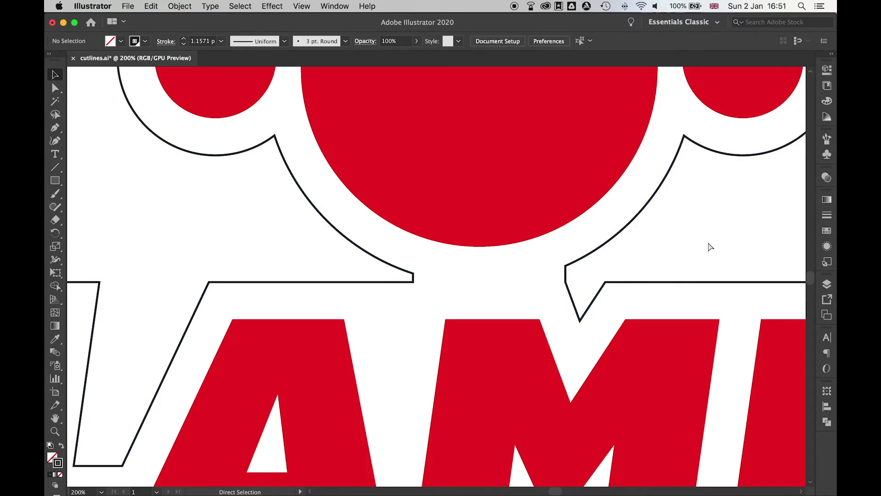
key("super+0")
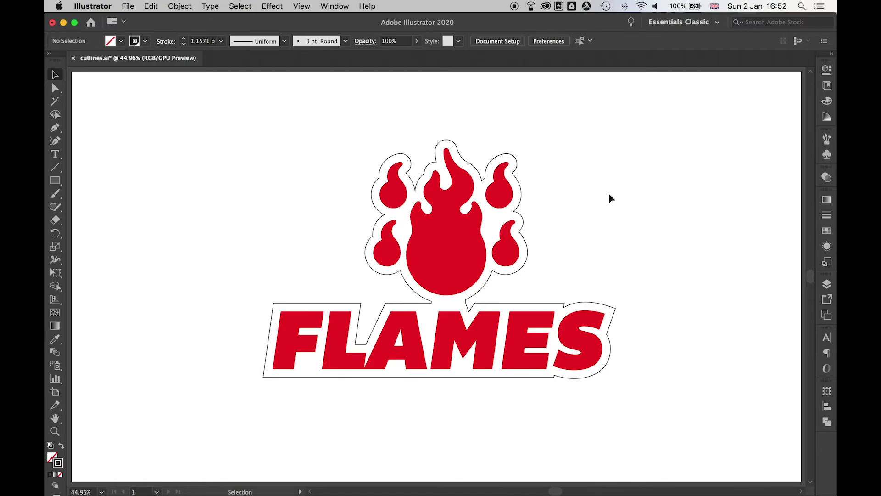
Delete the red filled compound path from the cutline layer via the Layers panel
left_click(826, 284)
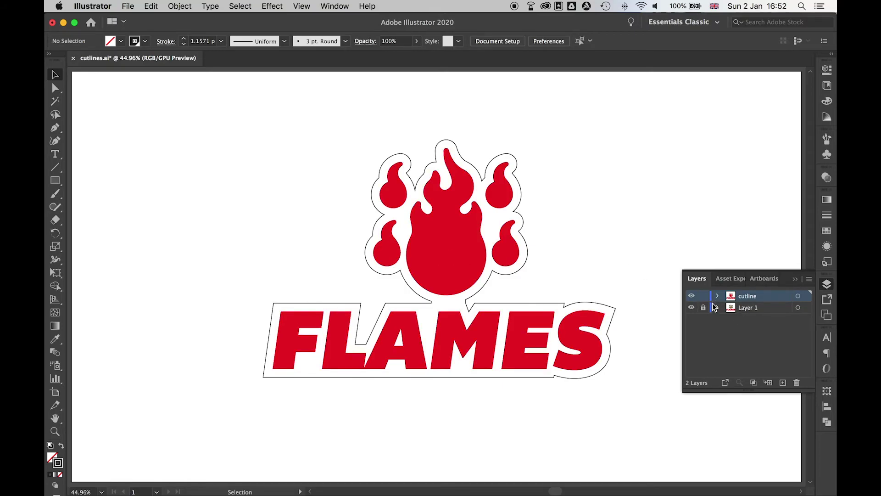
left_click(444, 243)
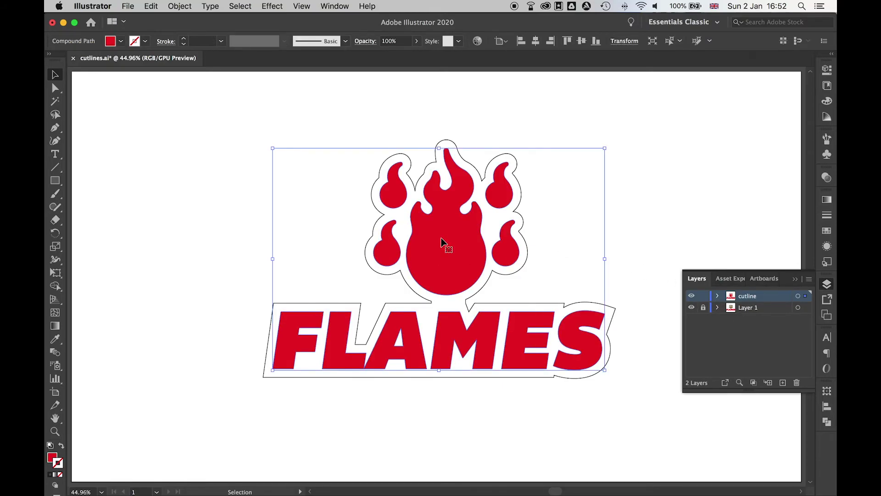
key("Delete")
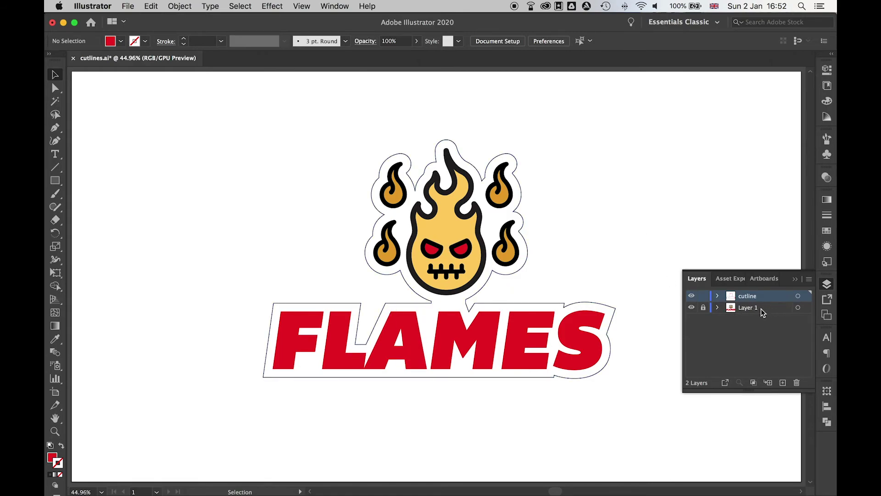
Toggle the cutline layer's visibility off and back on to check the cut outline
left_click(691, 296)
left_click(691, 295)
left_click(830, 285)
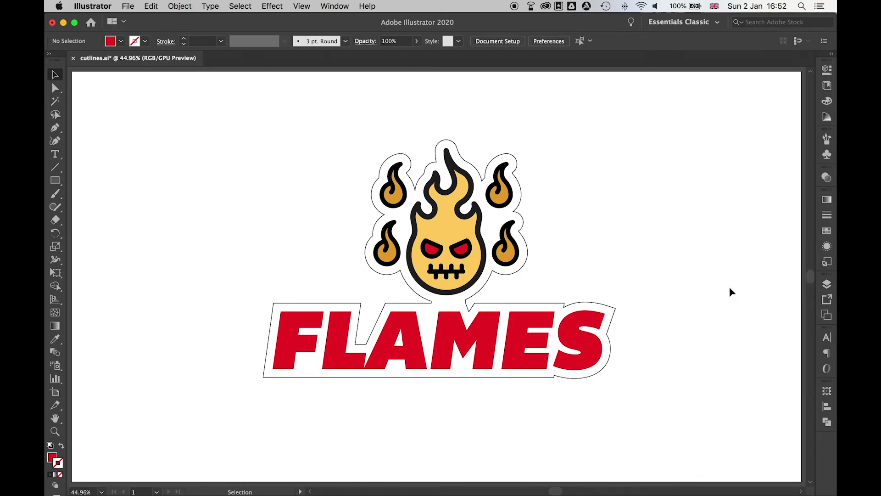